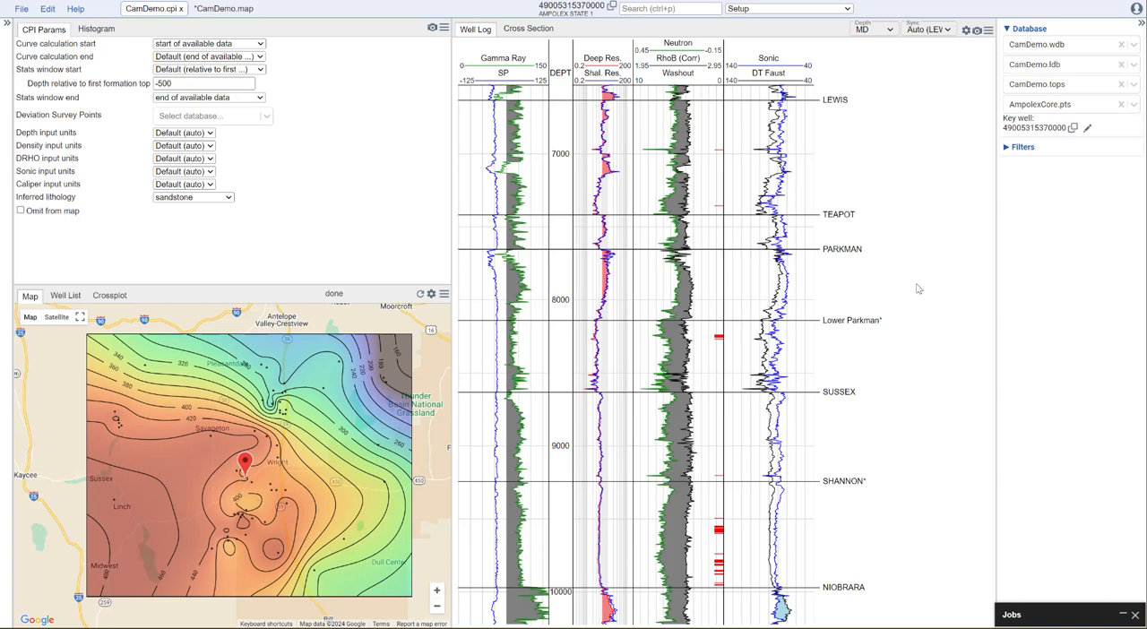
# - Open the Curve Normalization module and display the cross section with the GR Normalization QC plot
pyautogui.click(823, 12)
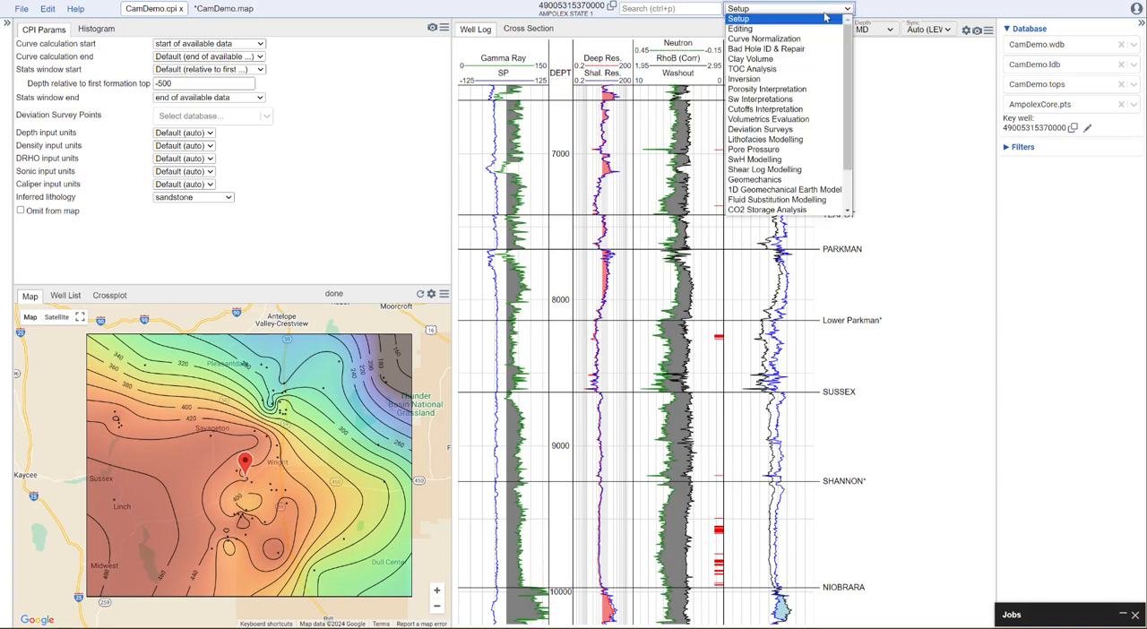
pyautogui.click(785, 42)
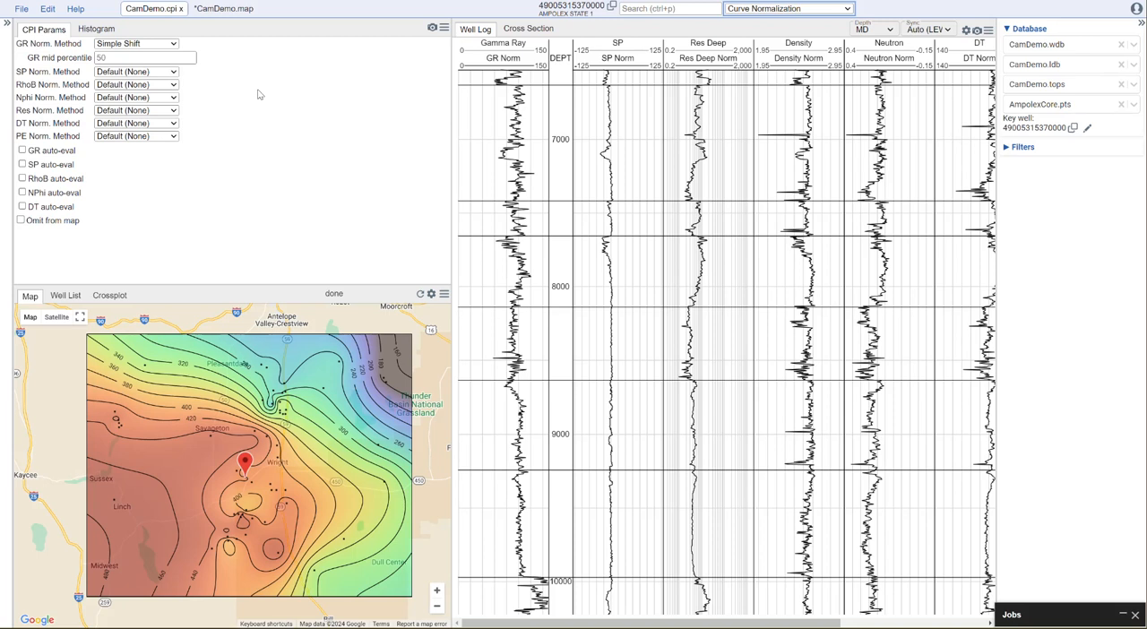
pyautogui.click(530, 31)
pyautogui.click(725, 33)
pyautogui.click(736, 55)
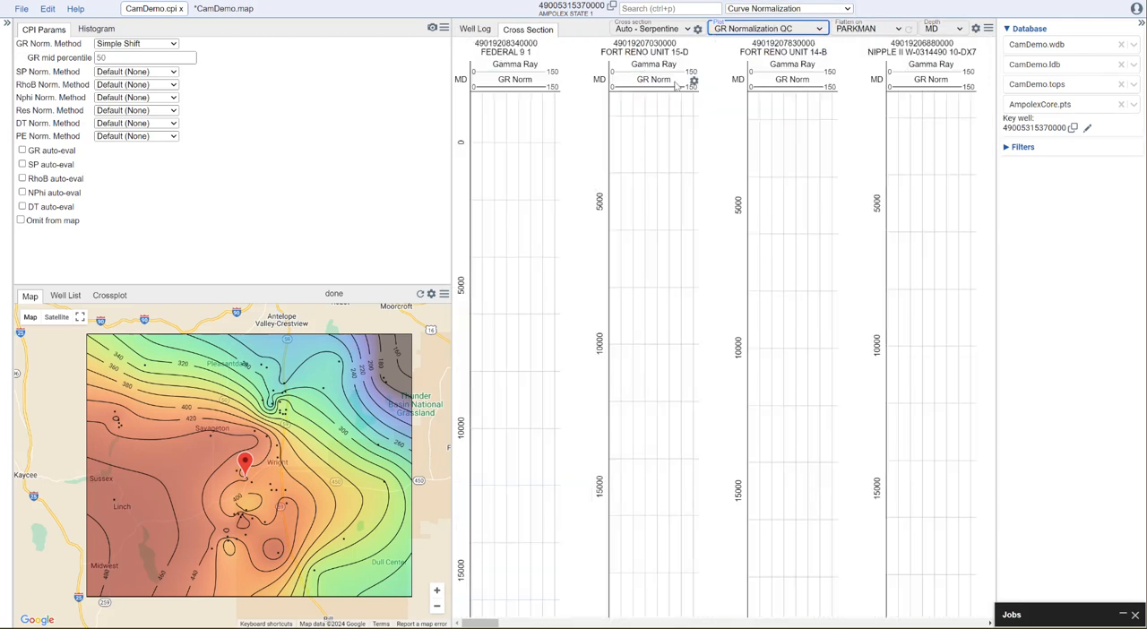
pyautogui.scroll(3, 743, 355)
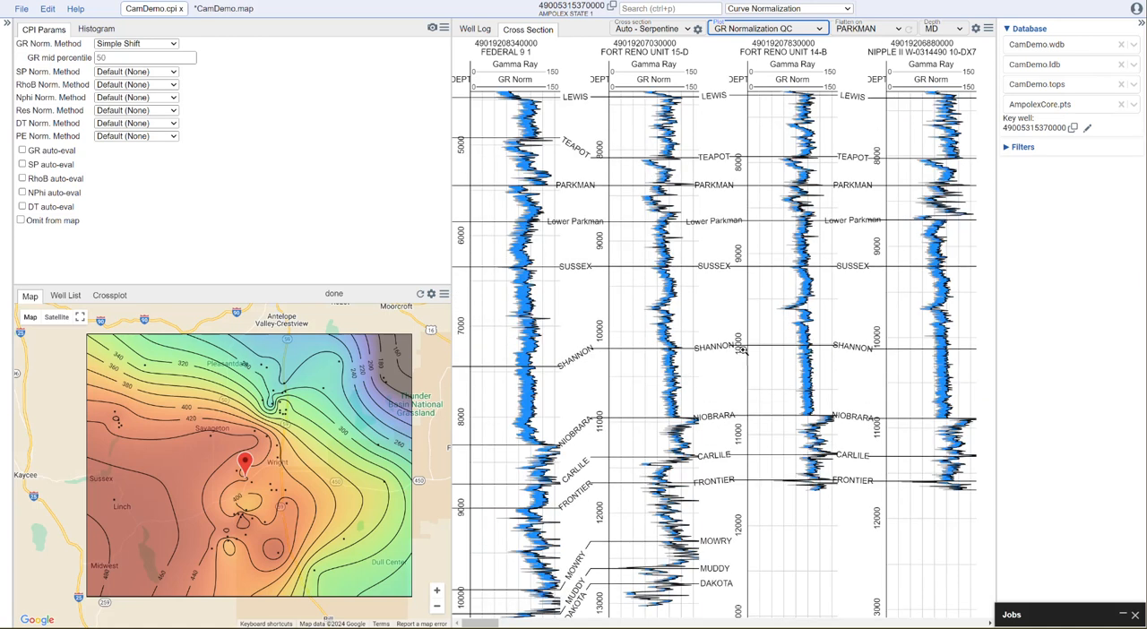
# - Open the Bad Hole ID & Repair module in the well log view and inspect the interval between the Teapot and Parkman tops
pyautogui.click(478, 29)
pyautogui.click(802, 9)
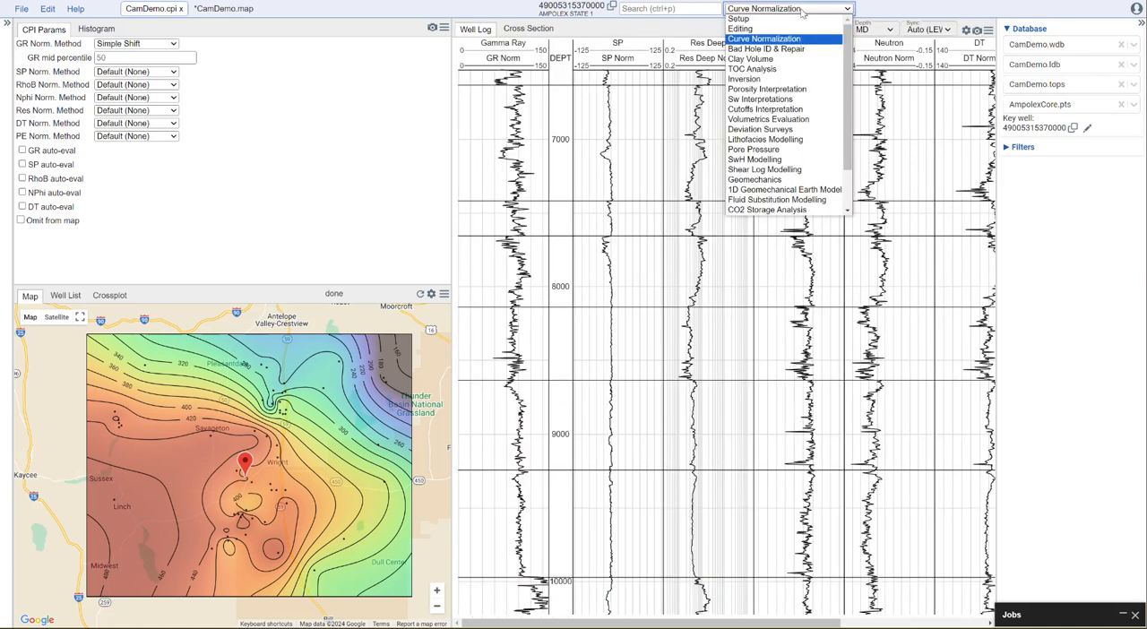
pyautogui.click(777, 49)
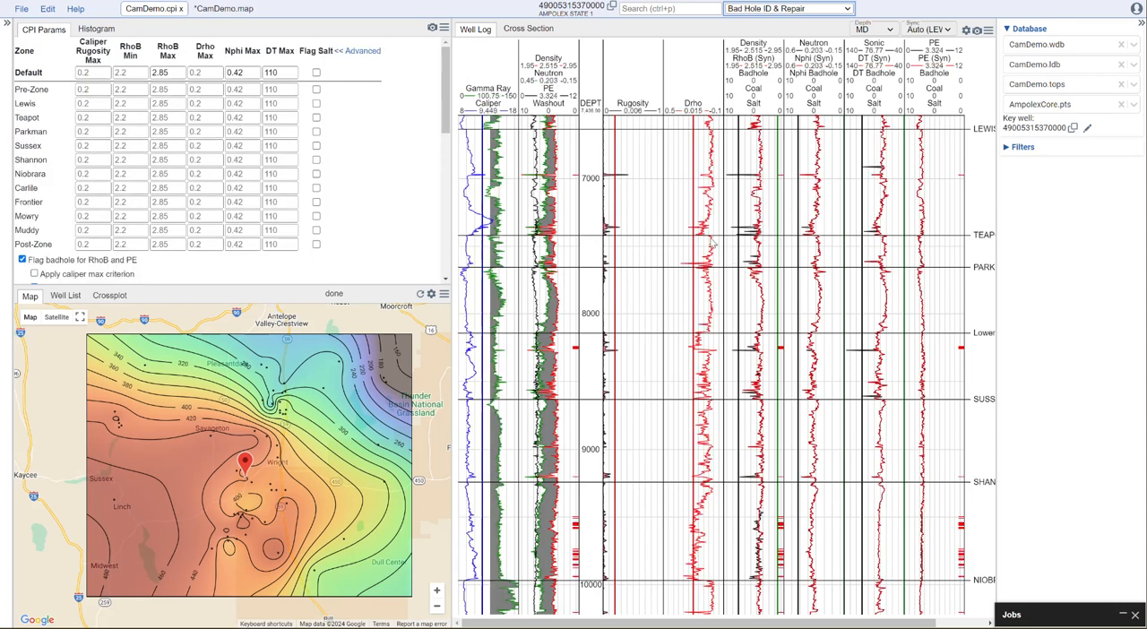
pyautogui.scroll(5, 713, 242)
pyautogui.scroll(2, 769, 222)
pyautogui.moveTo(768, 222); pyautogui.dragTo(768, 241)
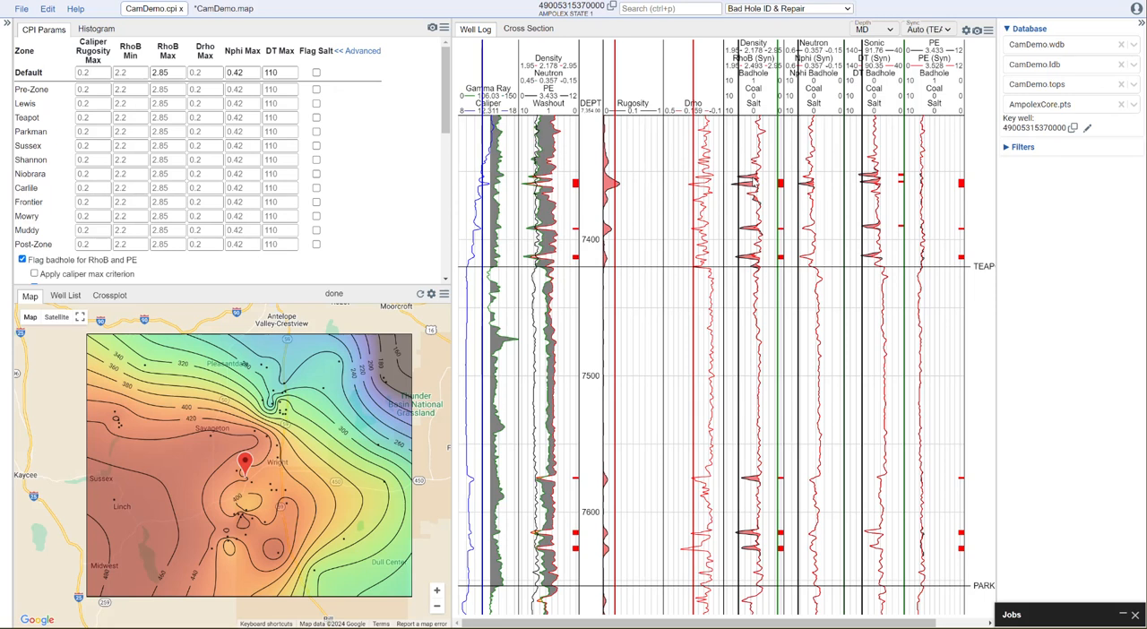
# - Open the Clay Volume module and display the Neutron-Density crossplot in place of the map
pyautogui.click(810, 9)
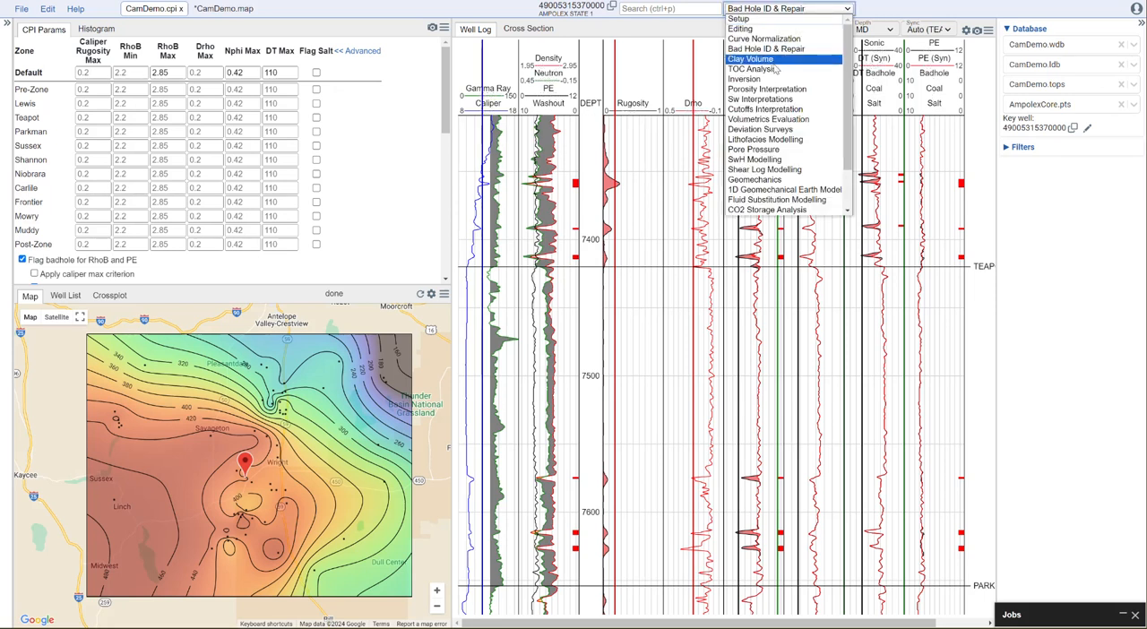
pyautogui.click(776, 60)
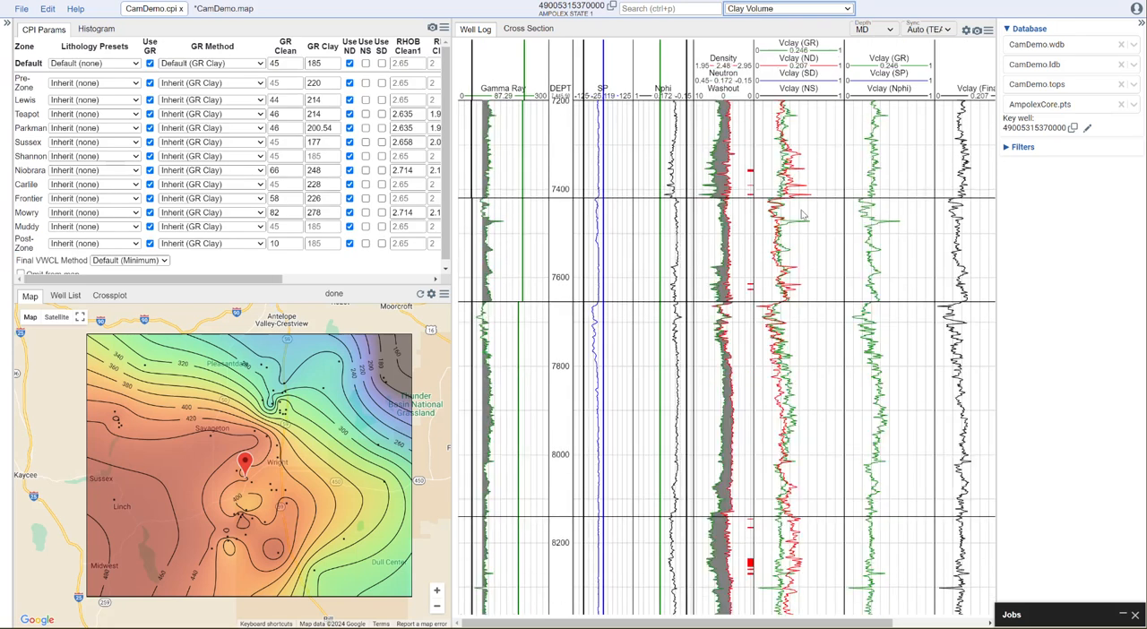
pyautogui.click(834, 11)
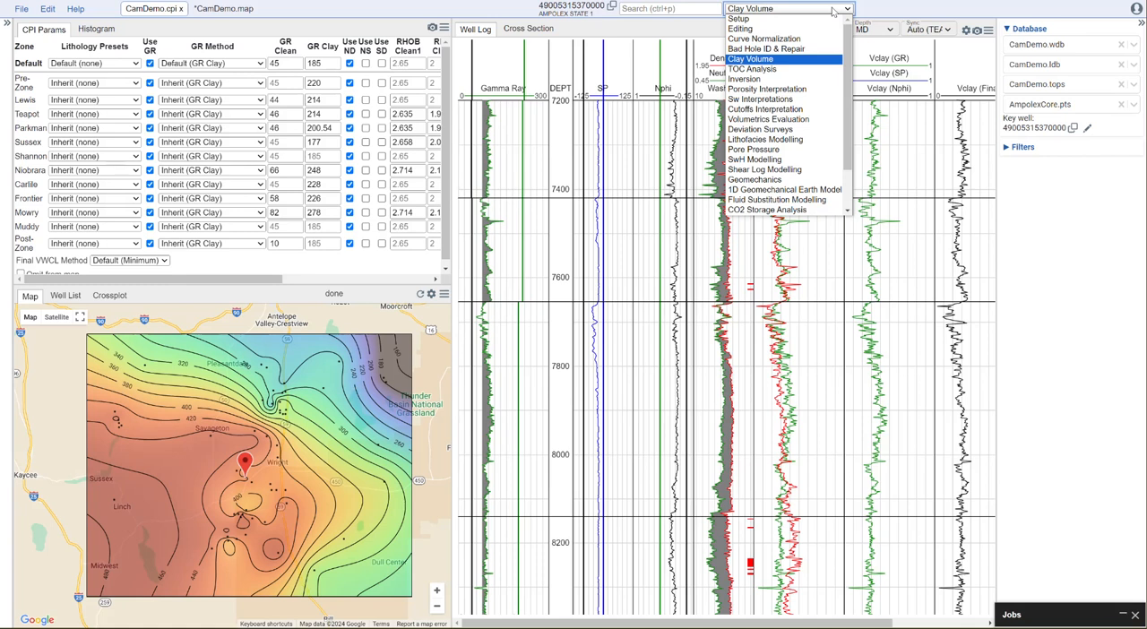
pyautogui.click(38, 356)
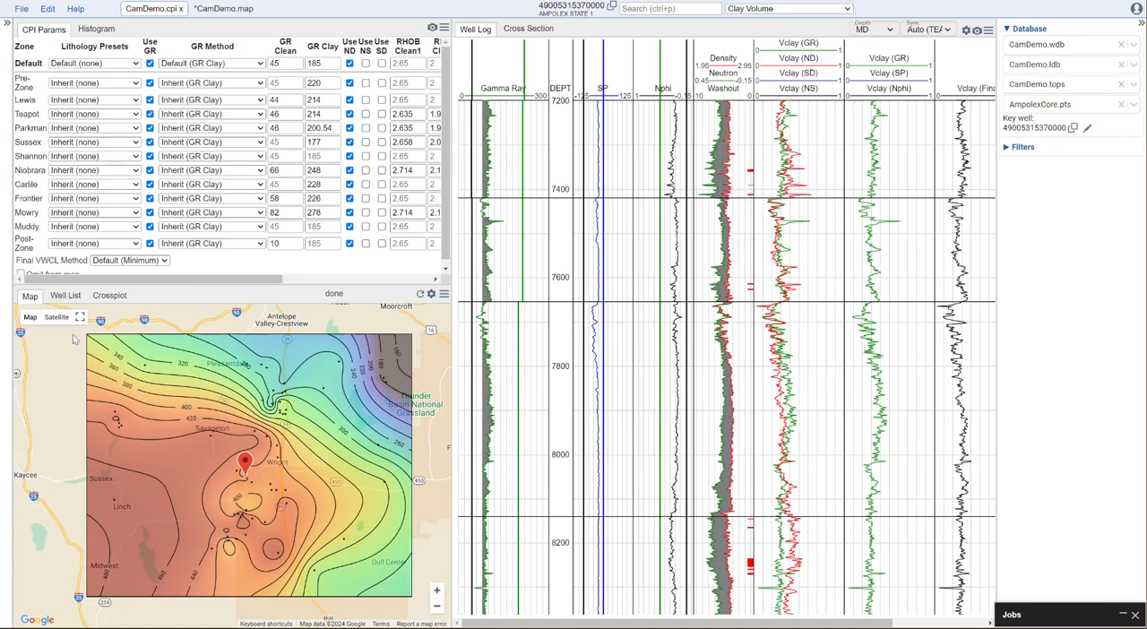
pyautogui.click(109, 299)
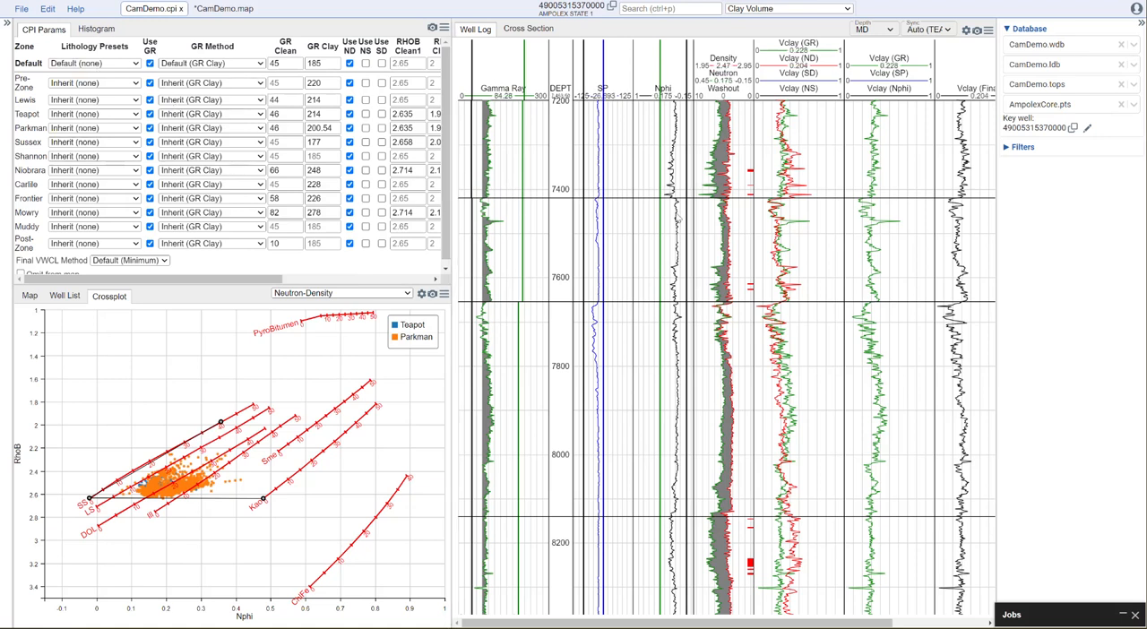
# - Open the Cutoffs Interpretation module and examine the reservoir and pay flags around the Parkman top in the well log
pyautogui.click(785, 10)
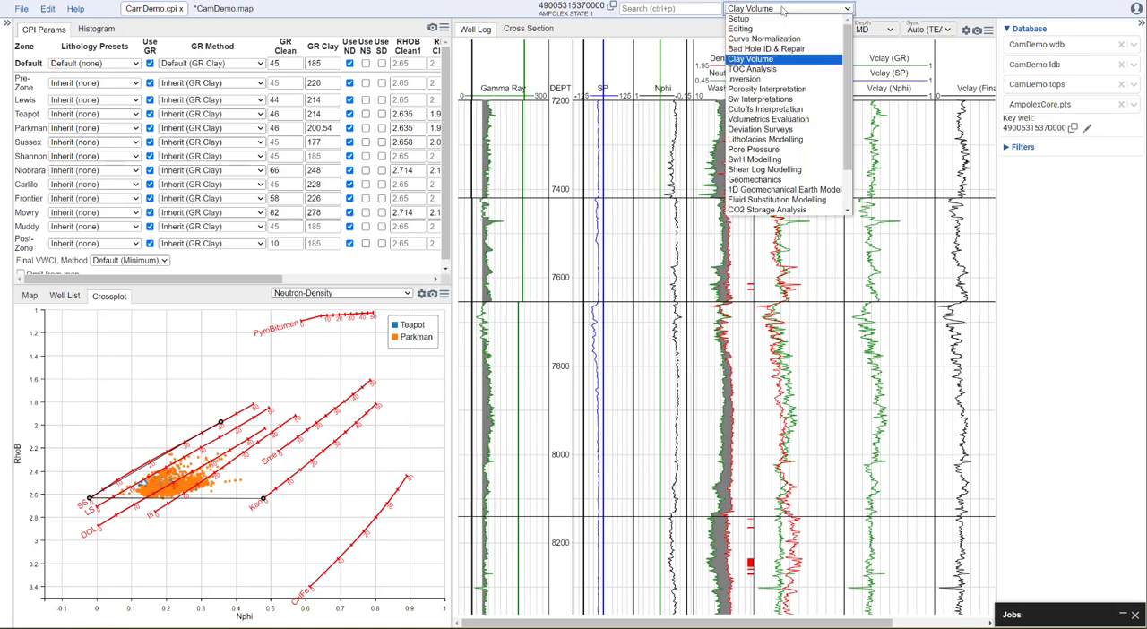
pyautogui.click(773, 109)
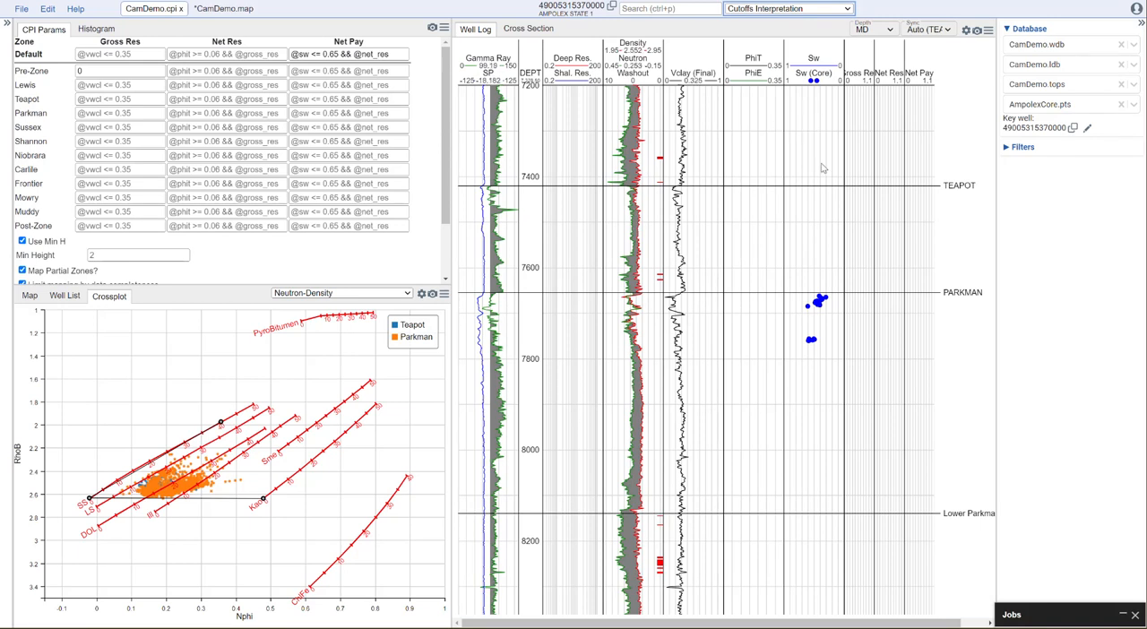
pyautogui.scroll(5, 822, 283)
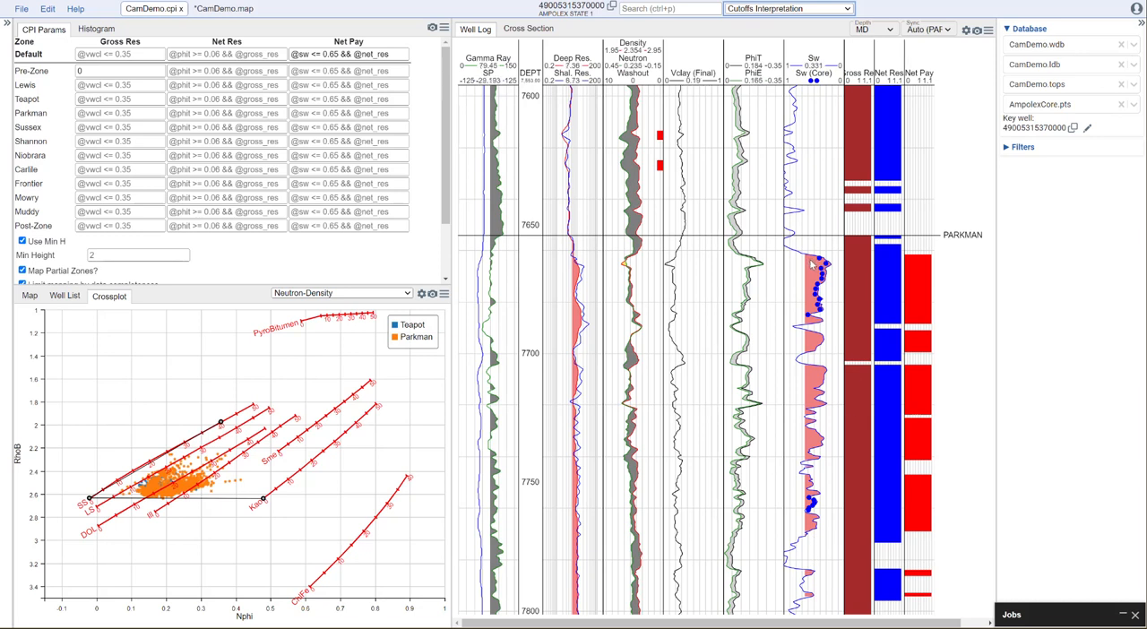
pyautogui.scroll(-2, 811, 264)
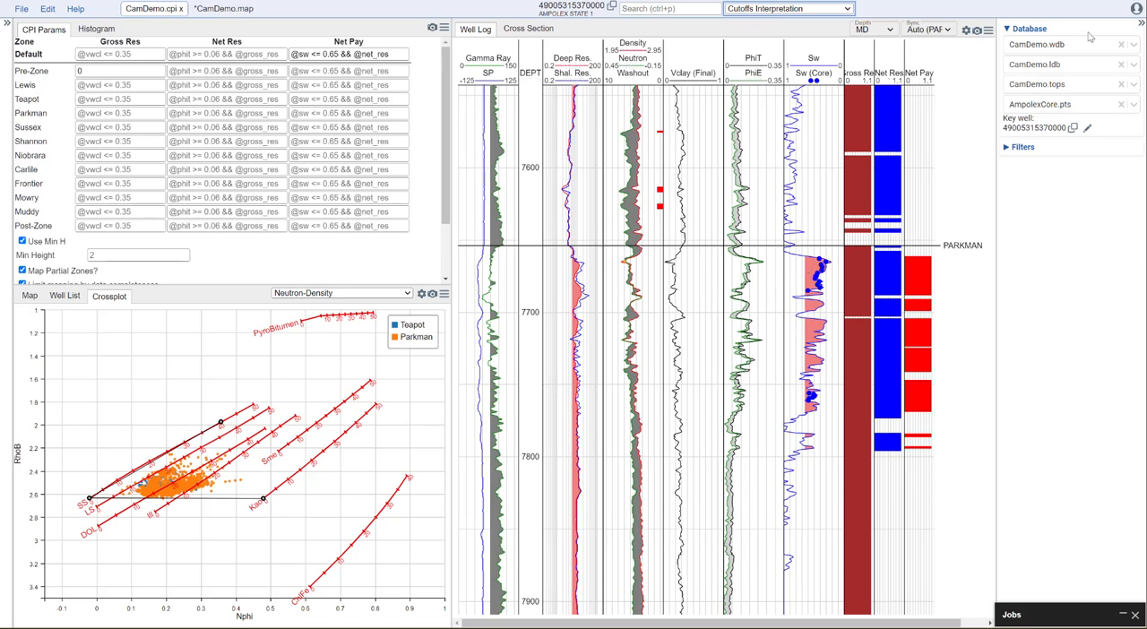
# - Open the Shear Log Modelling module and review the Vs model options available for the Default zone
pyautogui.click(845, 9)
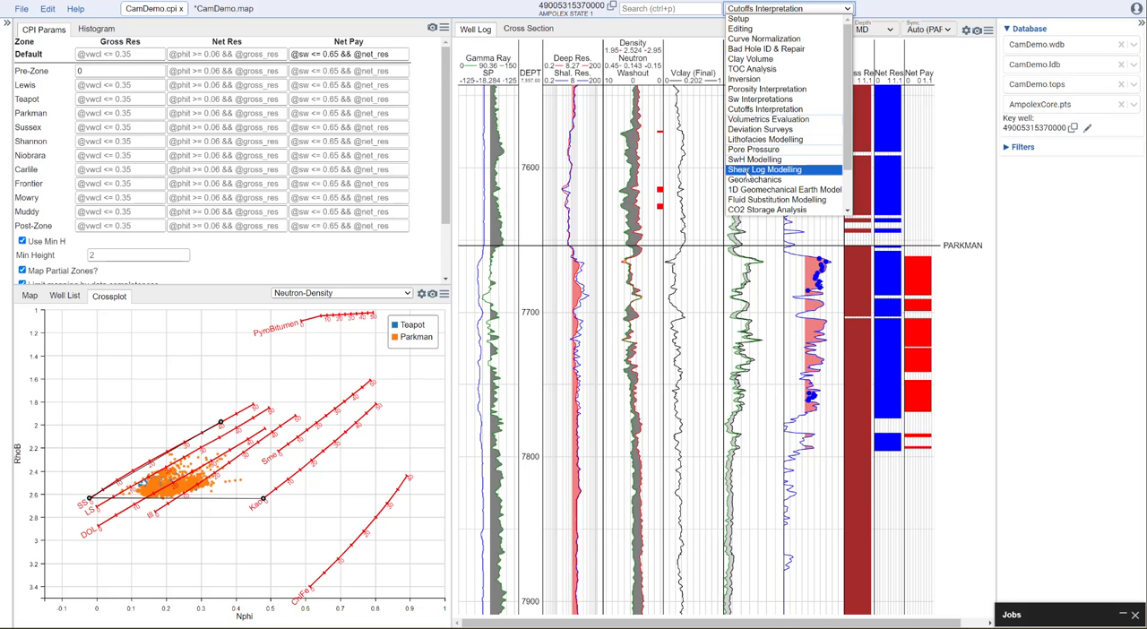
pyautogui.click(701, 177)
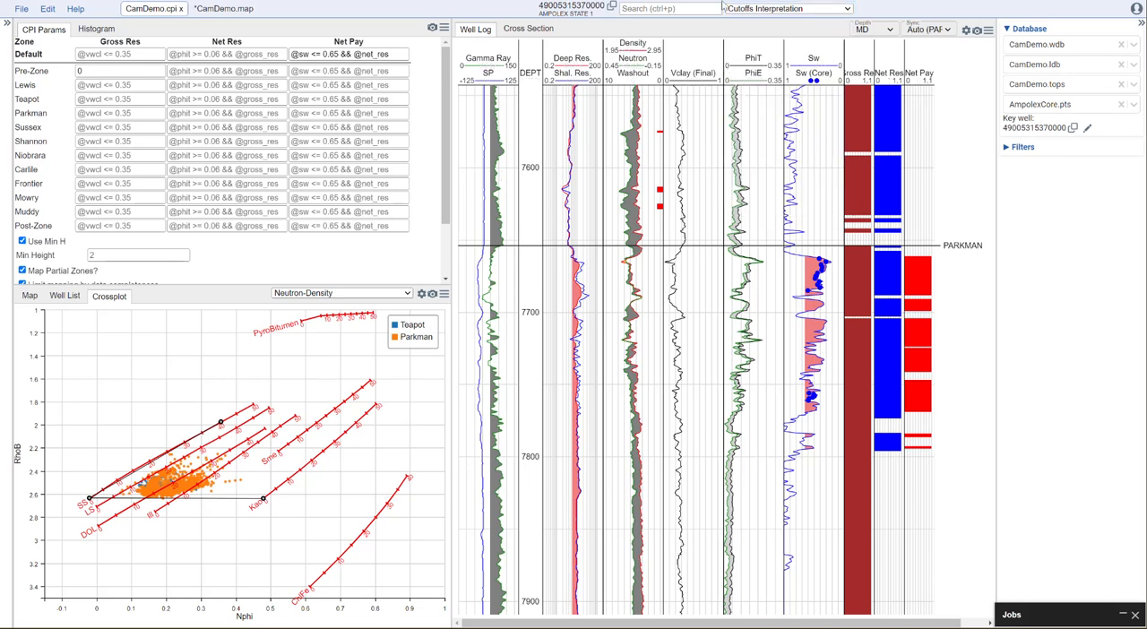
pyautogui.click(792, 9)
pyautogui.click(773, 170)
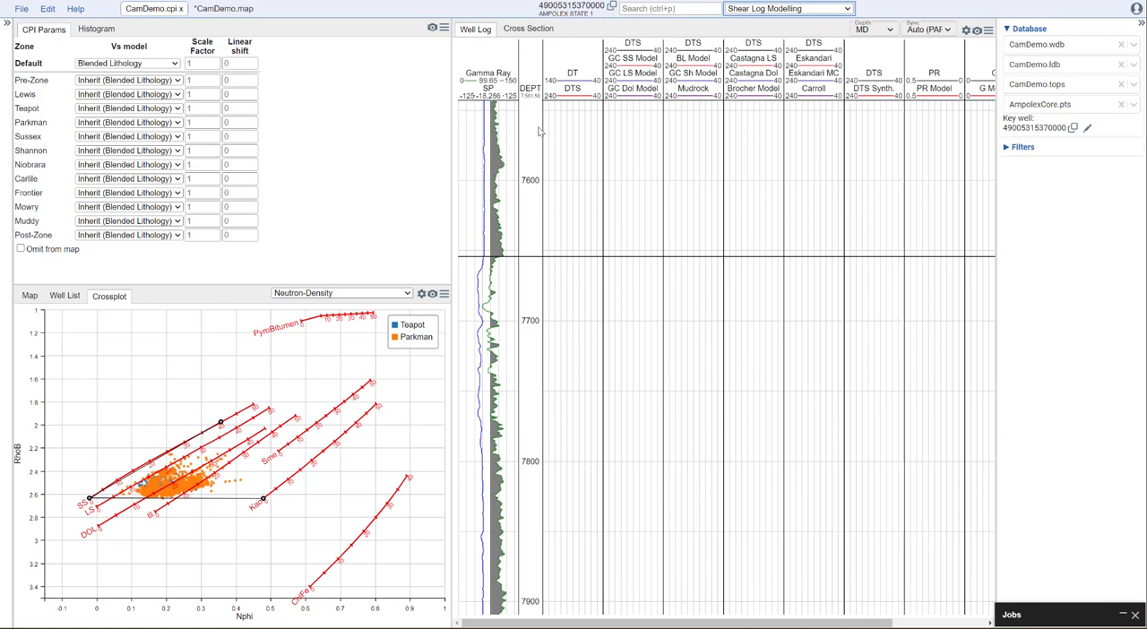
pyautogui.click(163, 65)
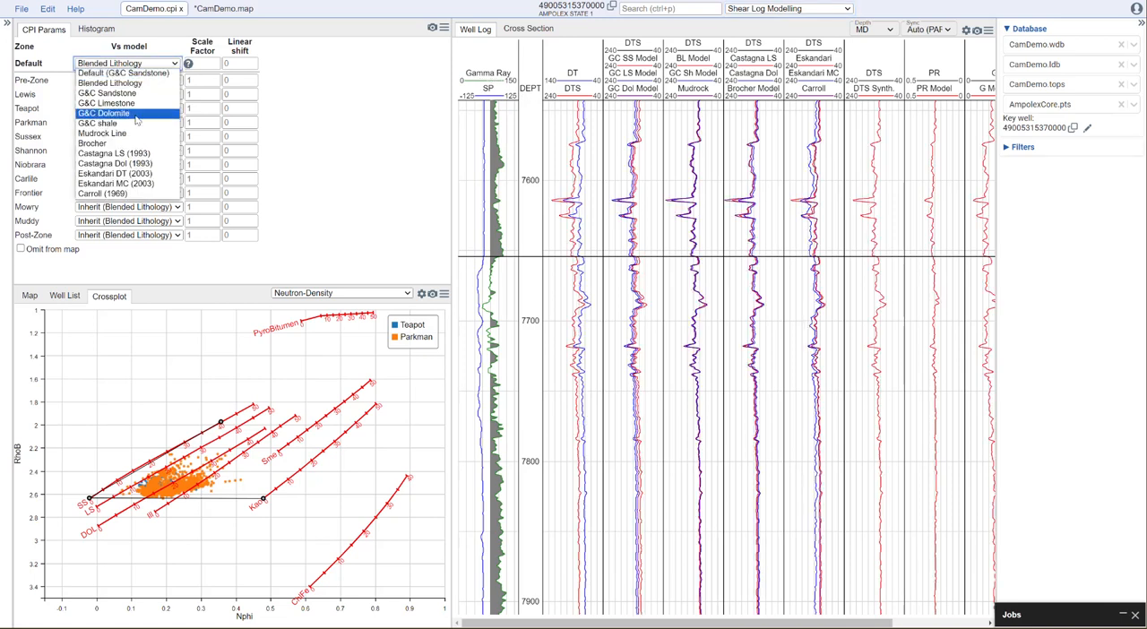
pyautogui.click(340, 148)
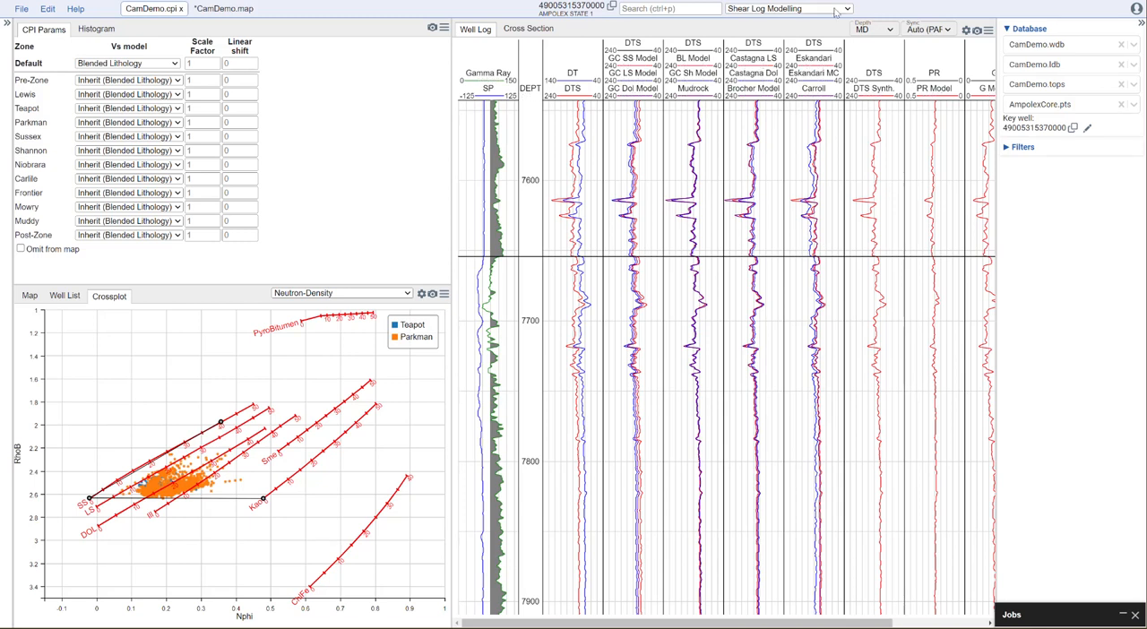
# - View the Geomechanics module's logs and open the 1D Geomechanical Earth Model module
pyautogui.click(788, 9)
pyautogui.click(814, 181)
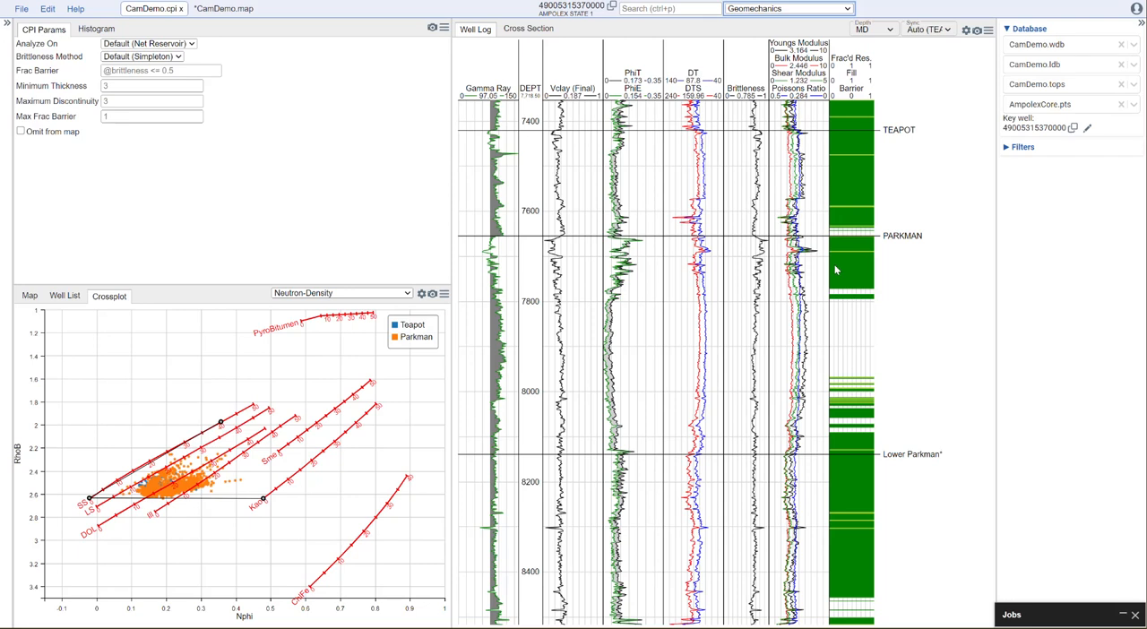
pyautogui.click(838, 10)
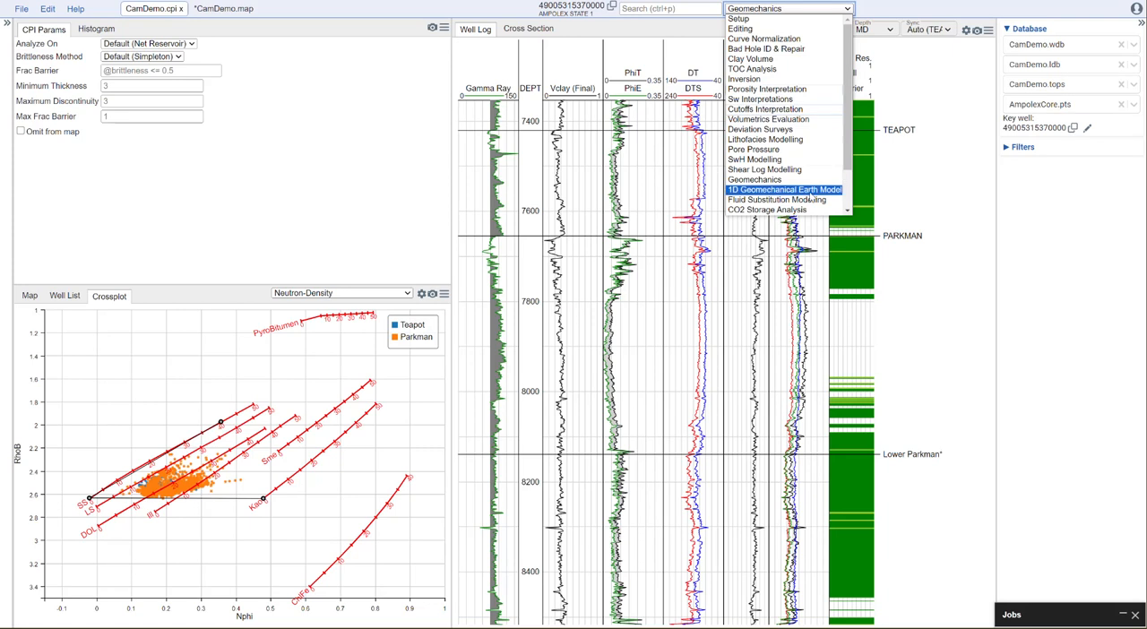
pyautogui.click(811, 196)
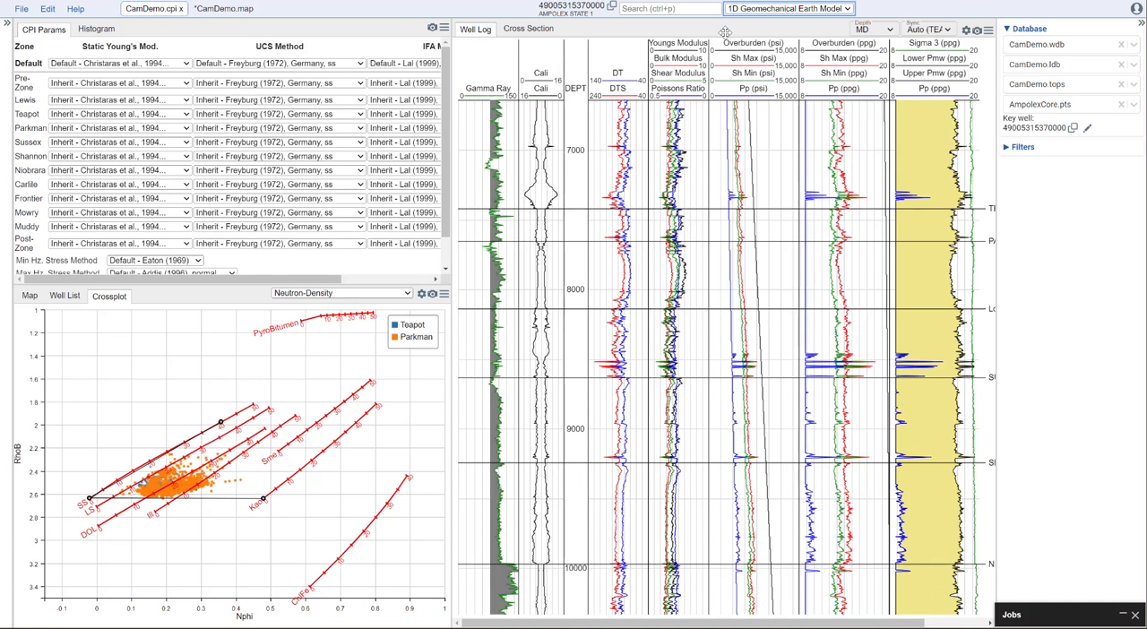
# - Bring back the contour map beside the parameters and display the cross section with the GR-Resistivity plot
pyautogui.click(30, 296)
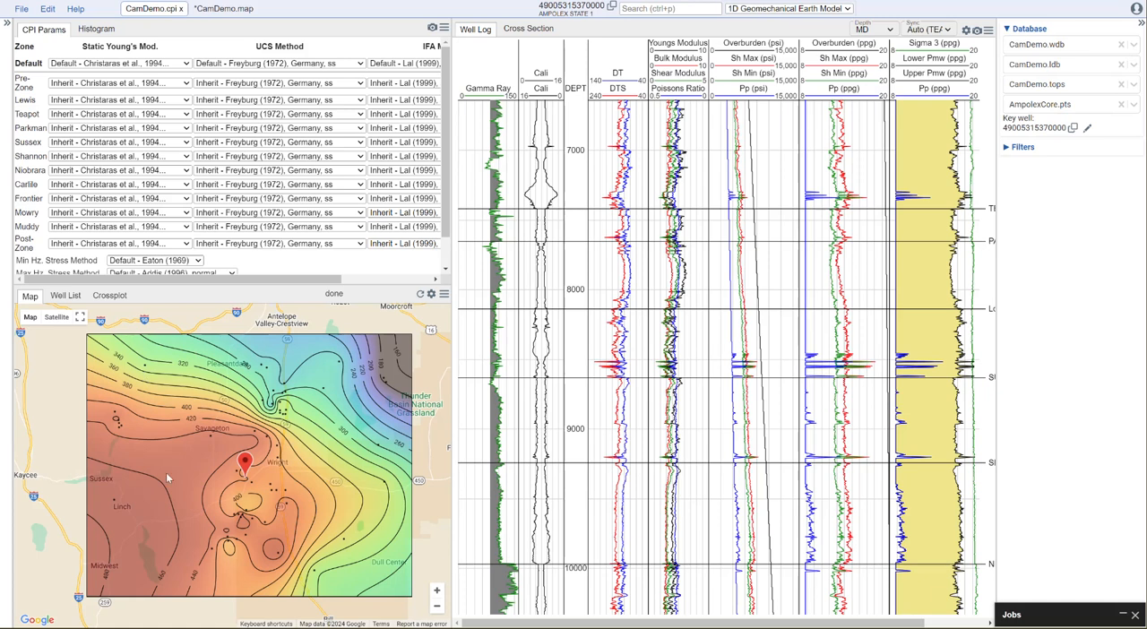
pyautogui.click(534, 29)
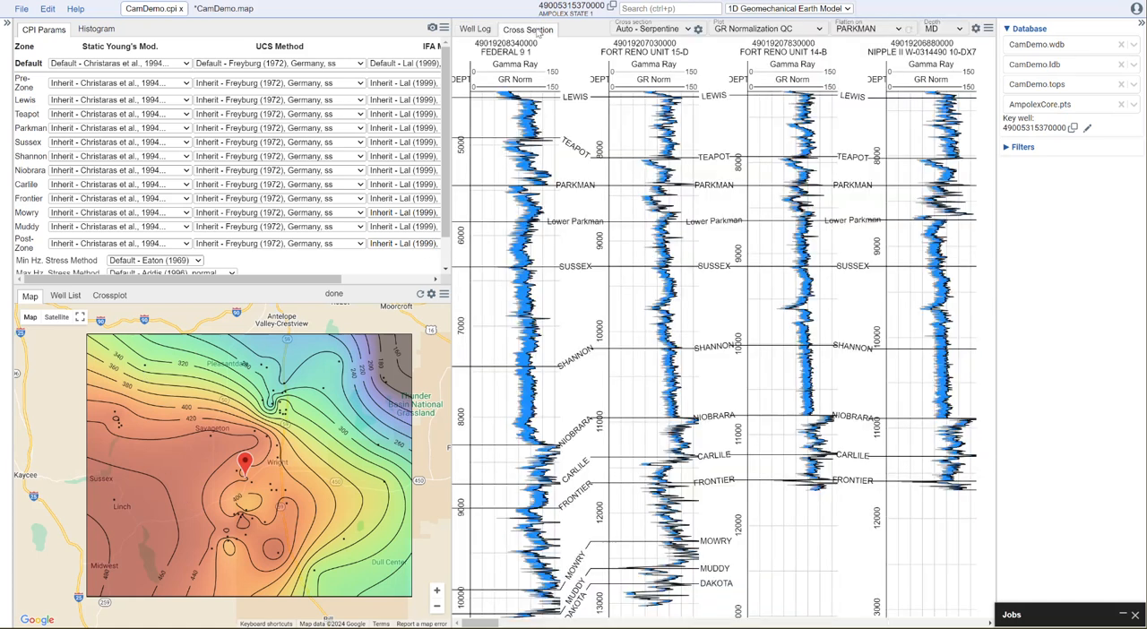
pyautogui.click(758, 33)
pyautogui.click(752, 38)
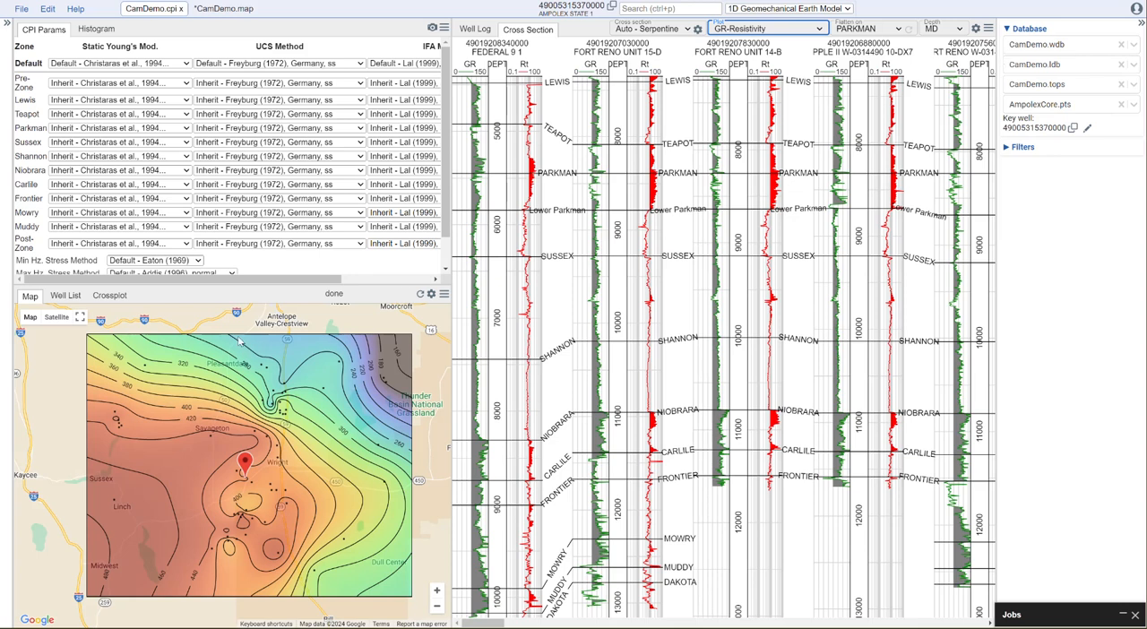
# - Switch to the CamDemo.map document to view its full set of map layers
pyautogui.click(231, 9)
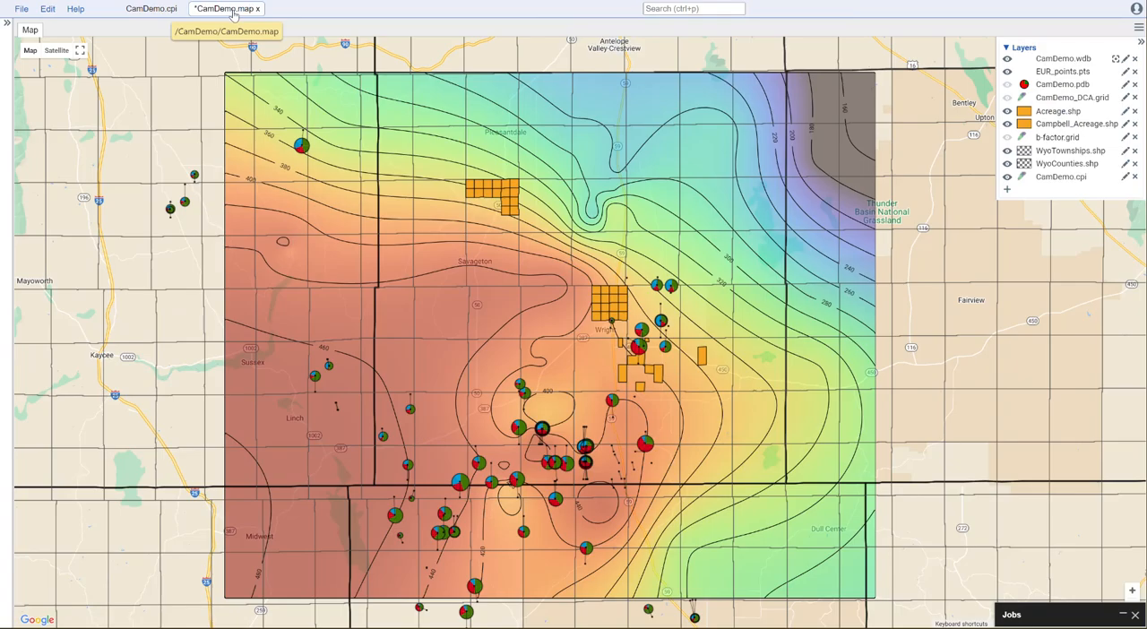